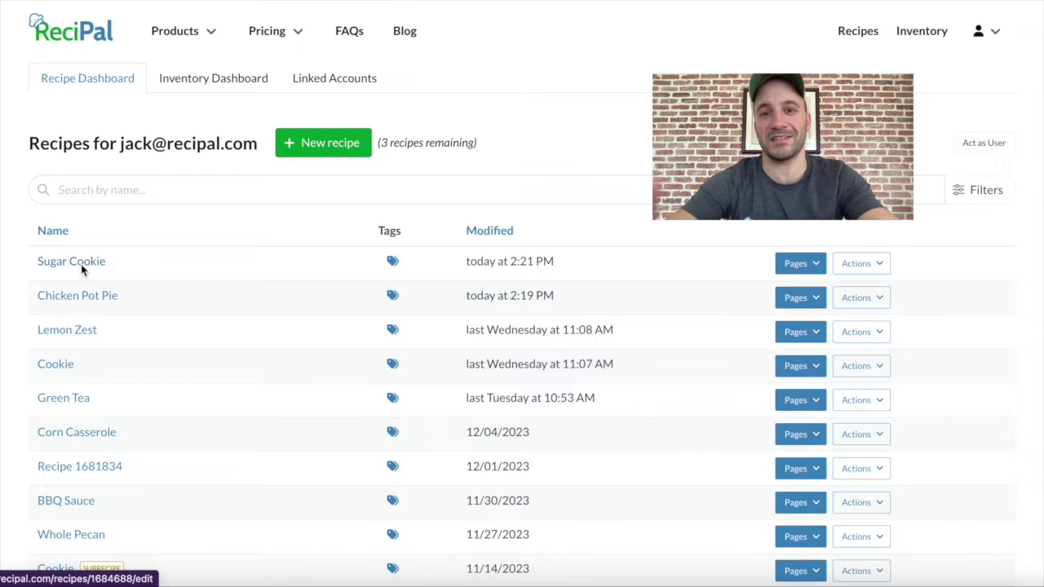
# - Convert Sugar Cookie Base into a subrecipe from its Actions menu on the Dashboard
pyautogui.click(82, 270)
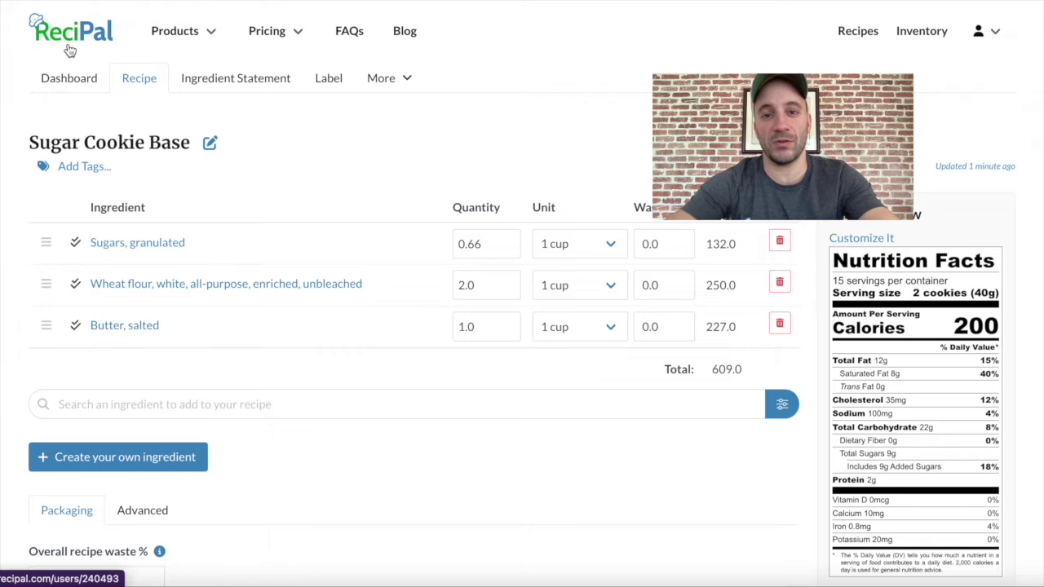
pyautogui.click(70, 76)
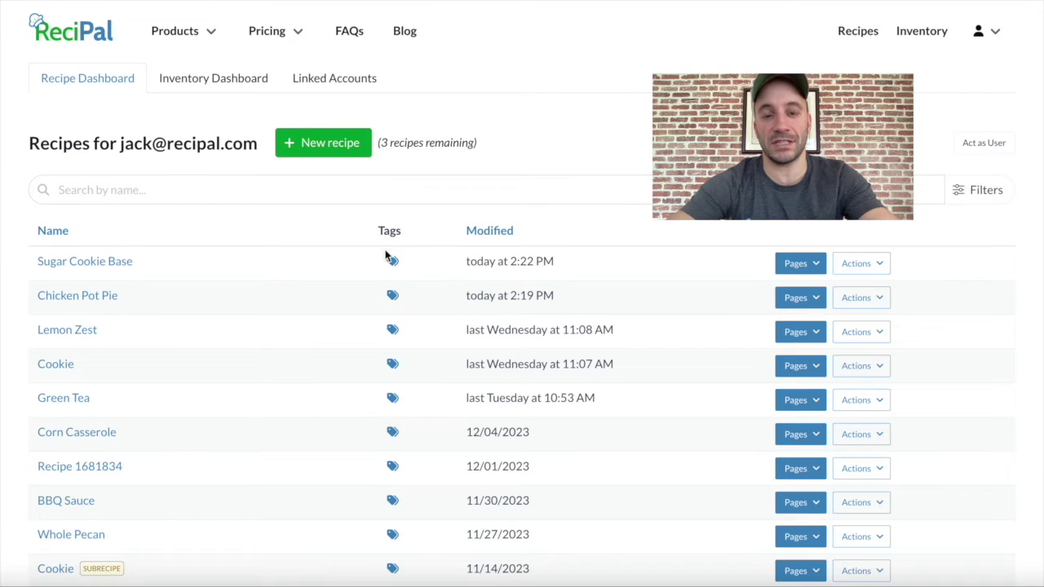
pyautogui.click(878, 268)
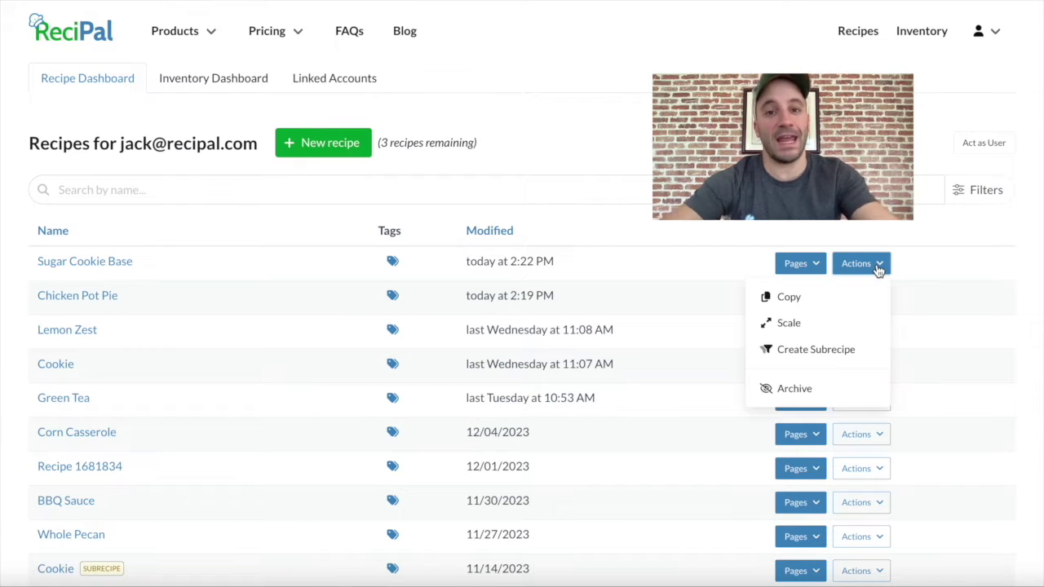
pyautogui.click(839, 356)
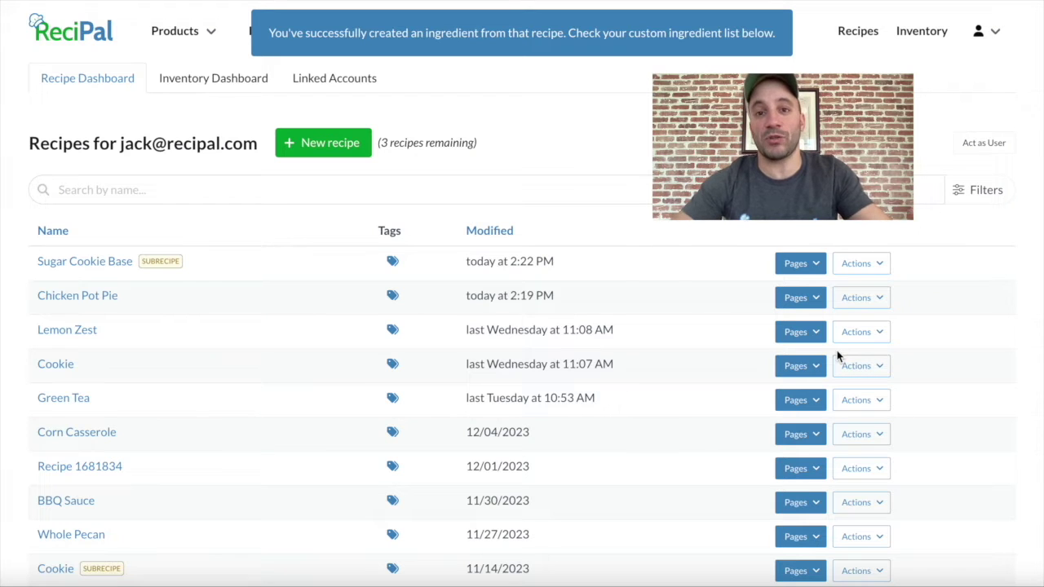
# - Create a new recipe named 'M&M Sugar Cookies'
pyautogui.click(341, 143)
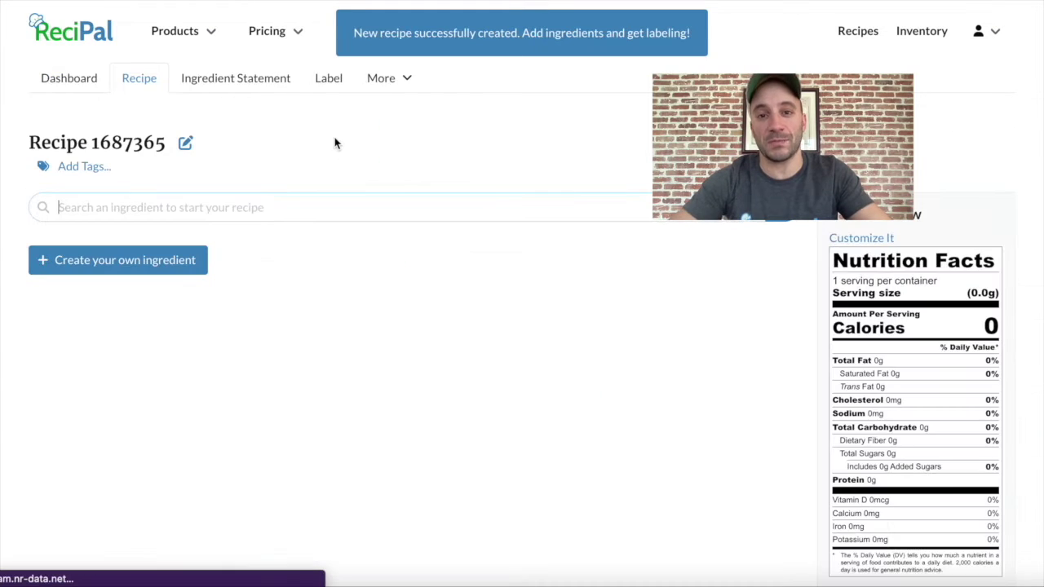
pyautogui.click(180, 143)
pyautogui.write('M&M Sugar Cookies')
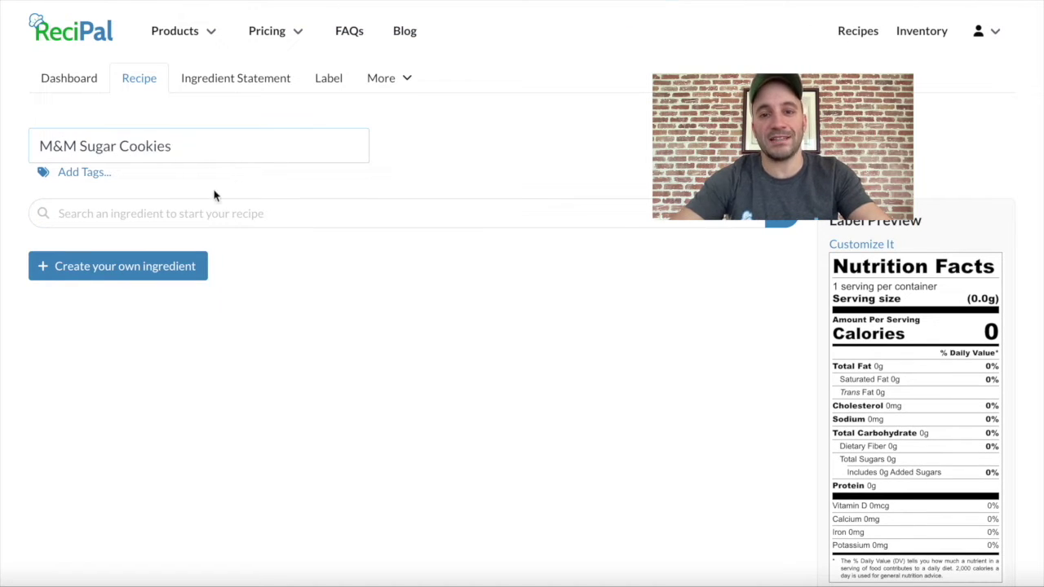
pyautogui.press('Return')
# - Add Sugar Cookie Base and M&M's Milk Chocolate Candies to the recipe as ingredients
pyautogui.click(230, 207)
pyautogui.write('sugar cookie base')
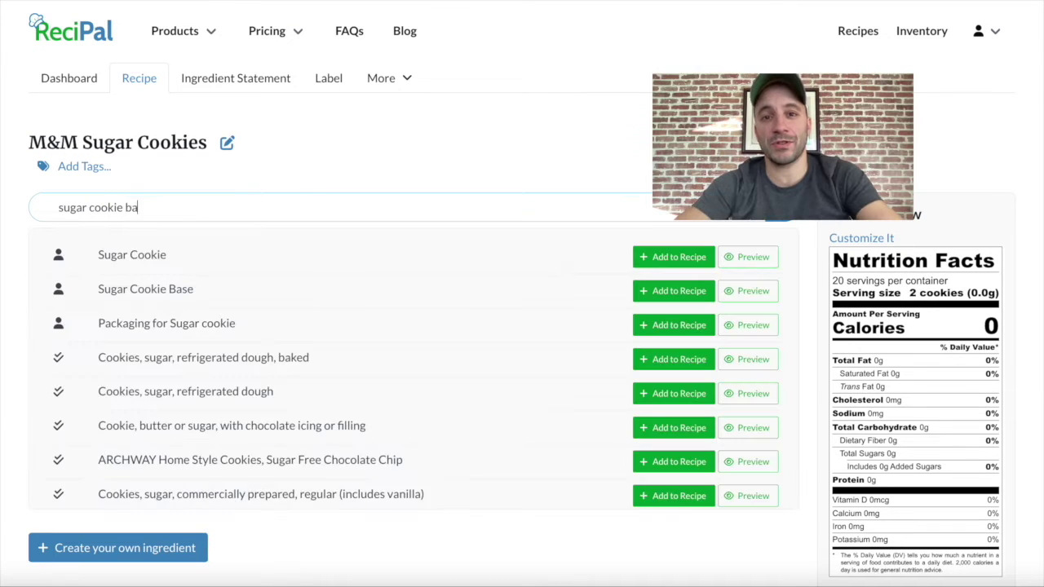
pyautogui.click(645, 257)
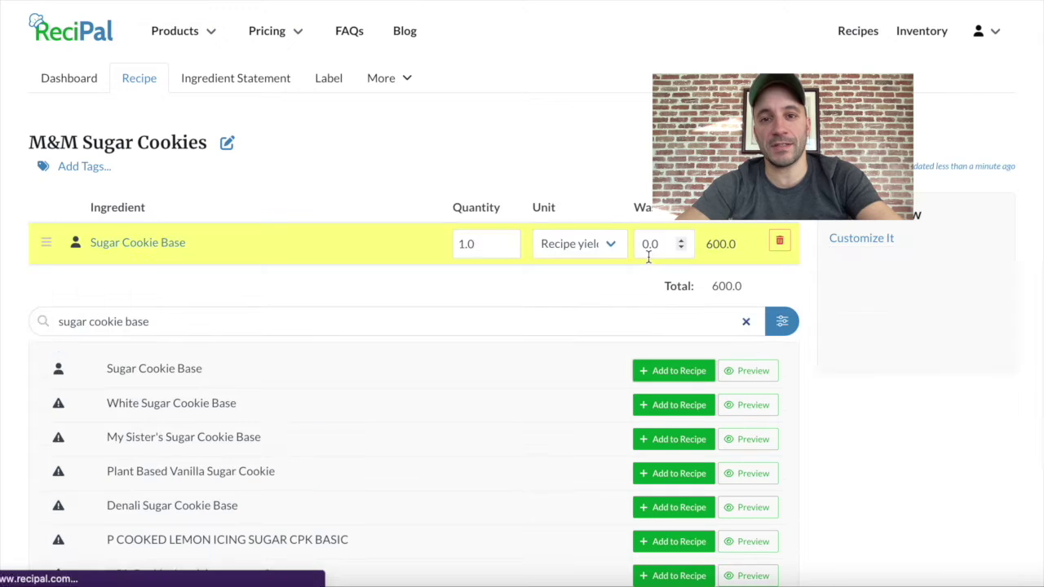
pyautogui.click(746, 323)
pyautogui.write("M&M's Milk Chocolate Candies")
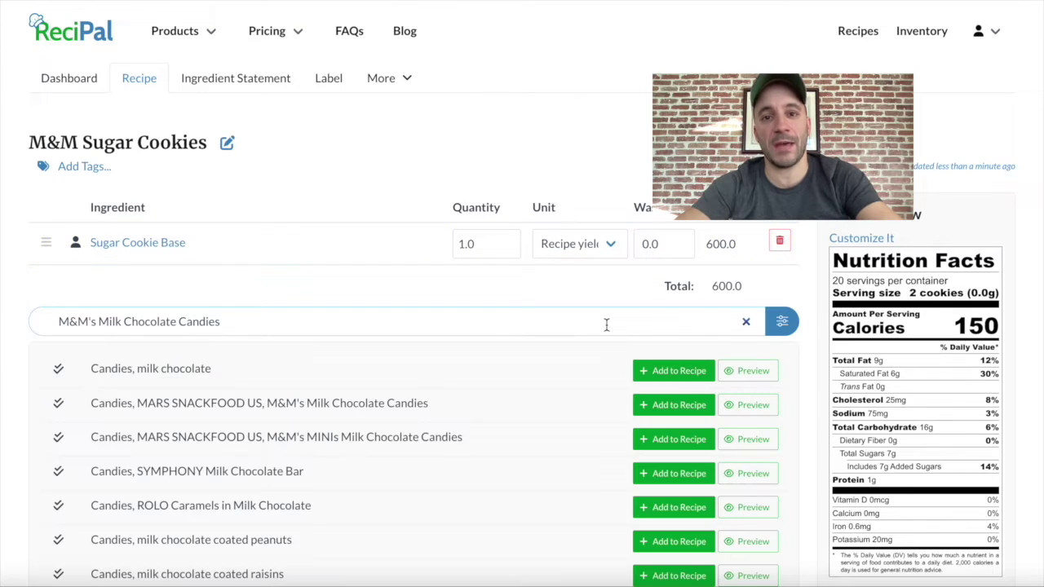
pyautogui.click(676, 406)
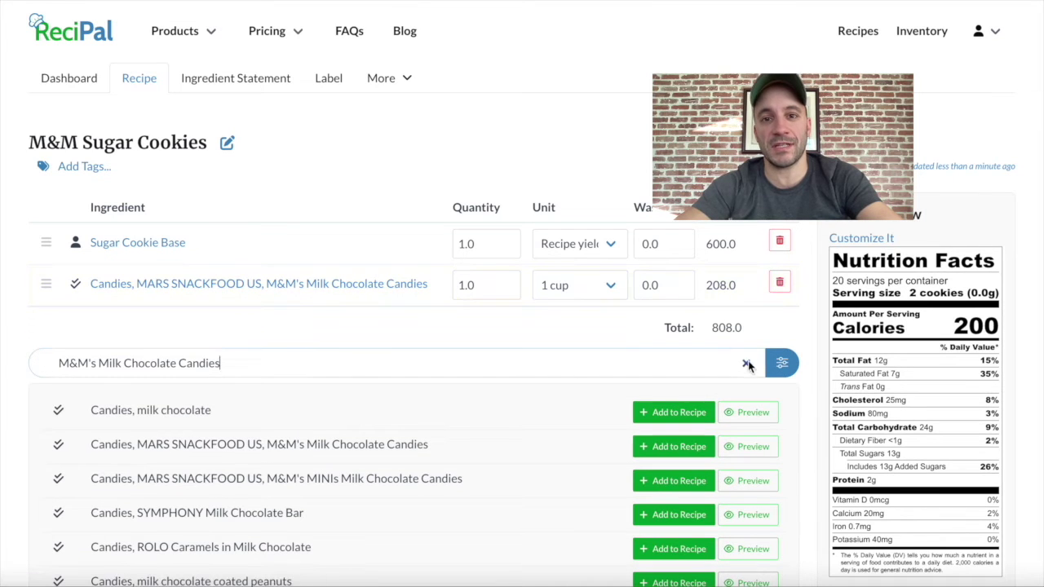
pyautogui.click(746, 363)
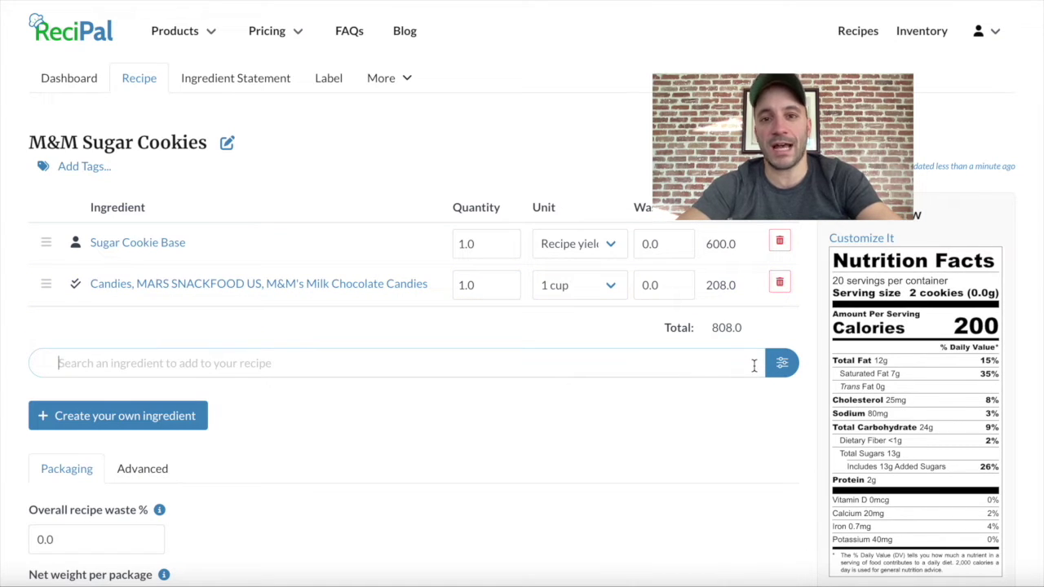
pyautogui.scroll(-2, 766, 473)
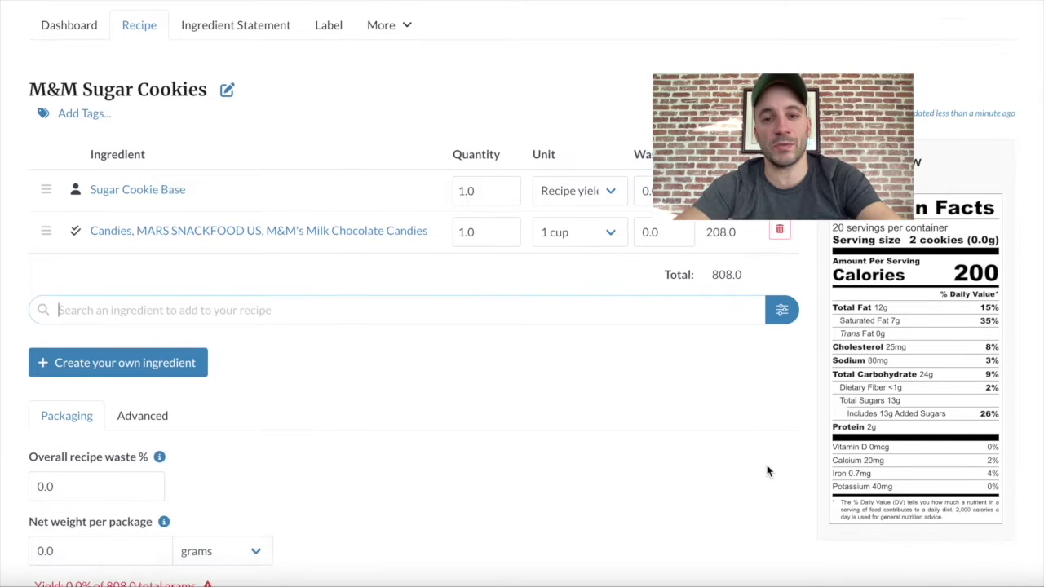
pyautogui.scroll(2, 766, 471)
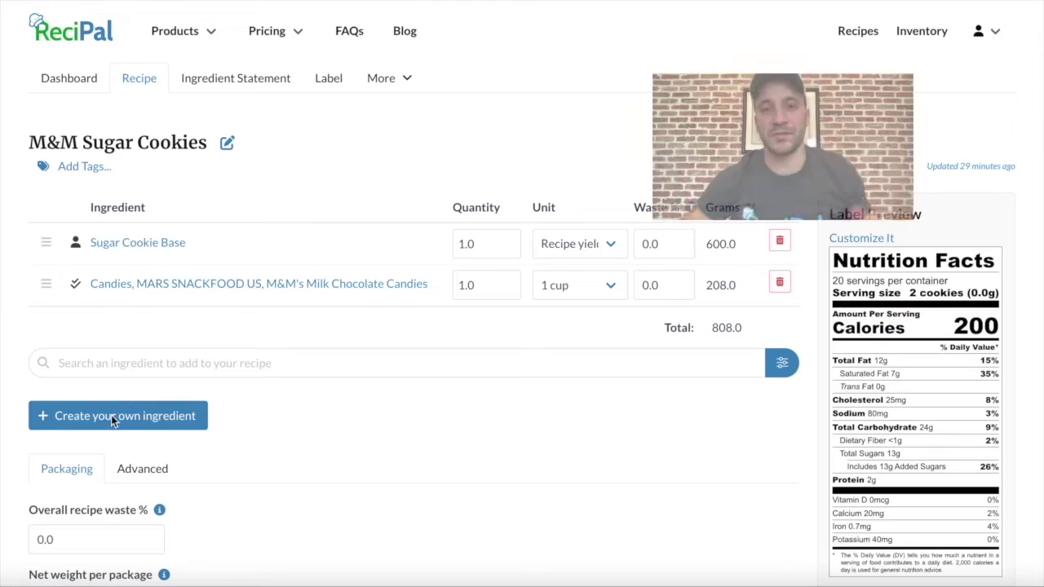
# - Create a custom ingredient 'Peppermint Pretzel Slims' by Trader Joe's with its pasted ingredient list
pyautogui.click(114, 418)
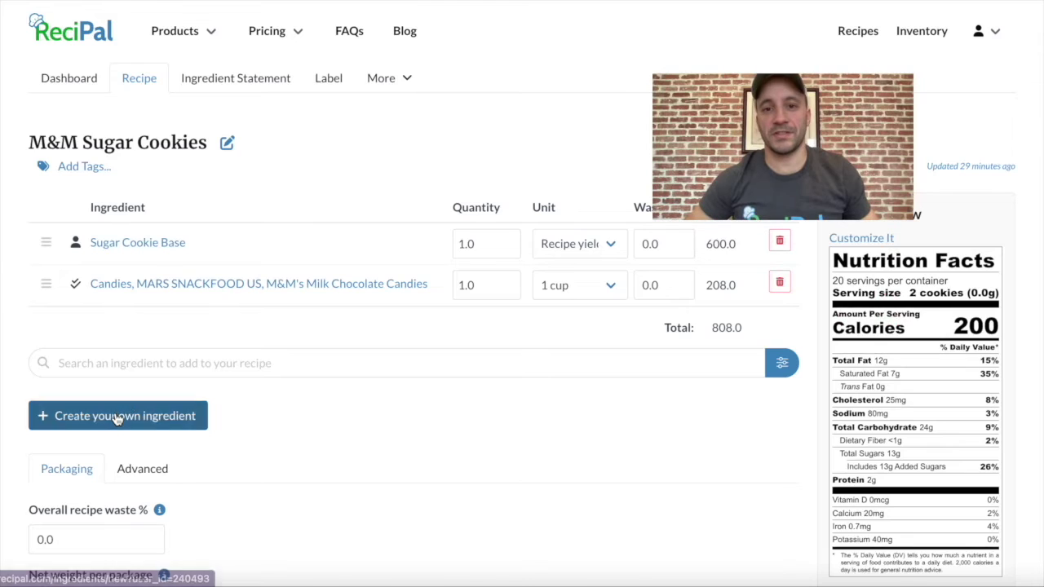
pyautogui.click(212, 373)
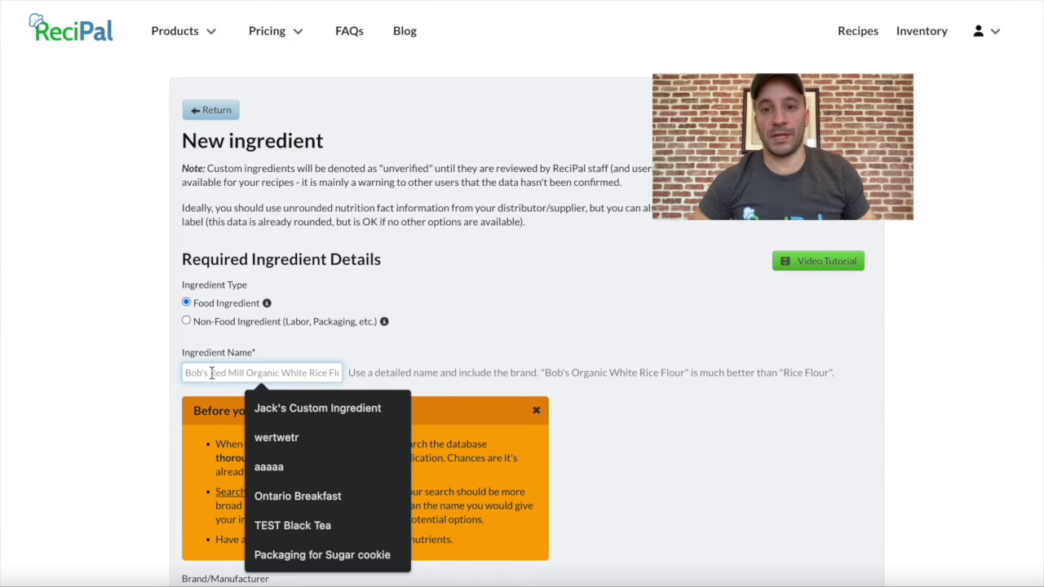
pyautogui.write('Peppermint Pretzel Slims')
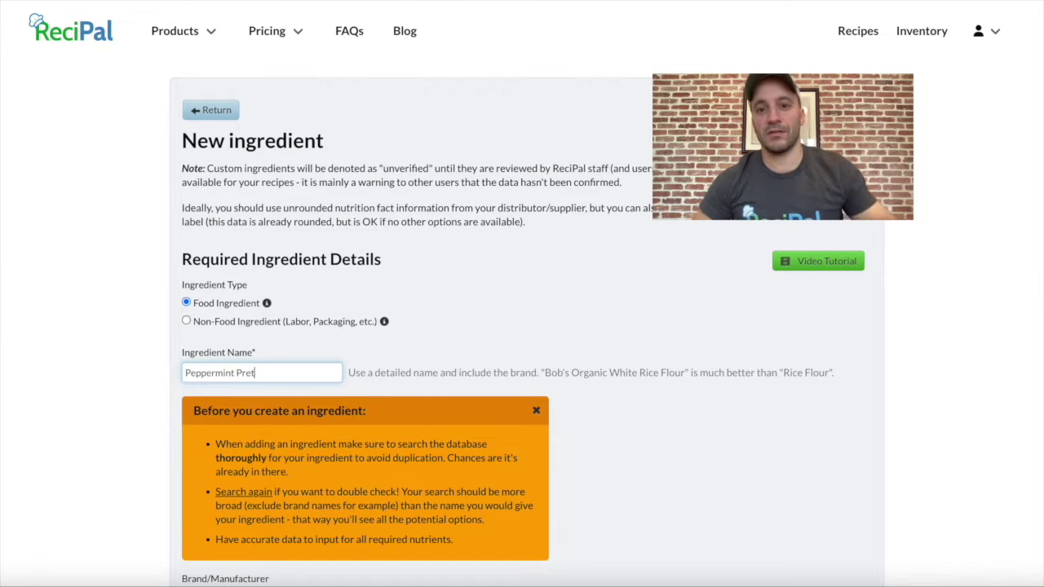
pyautogui.scroll(-2, 378, 383)
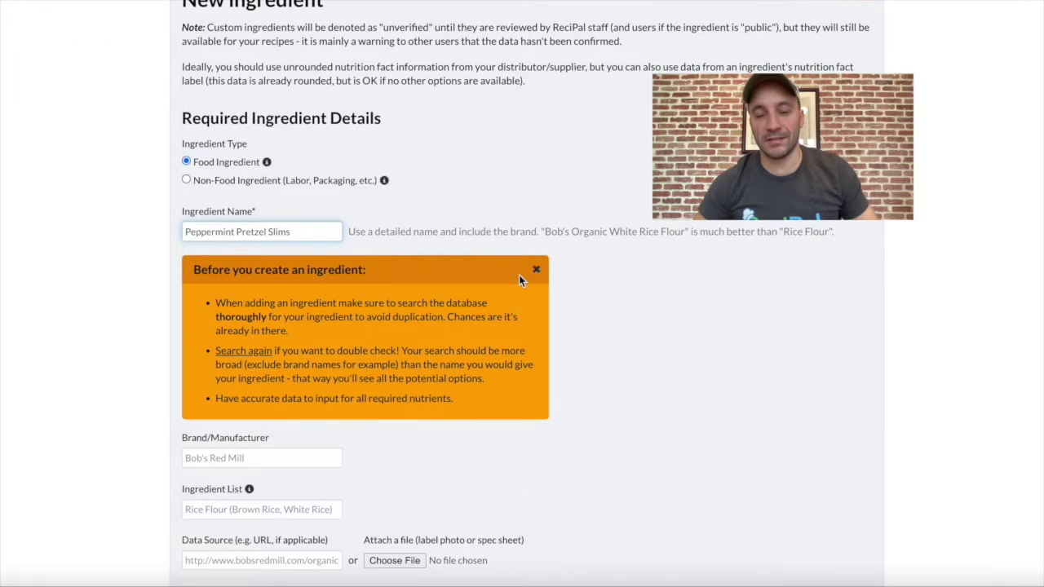
pyautogui.press('Tab')
pyautogui.write("Trader Joe's")
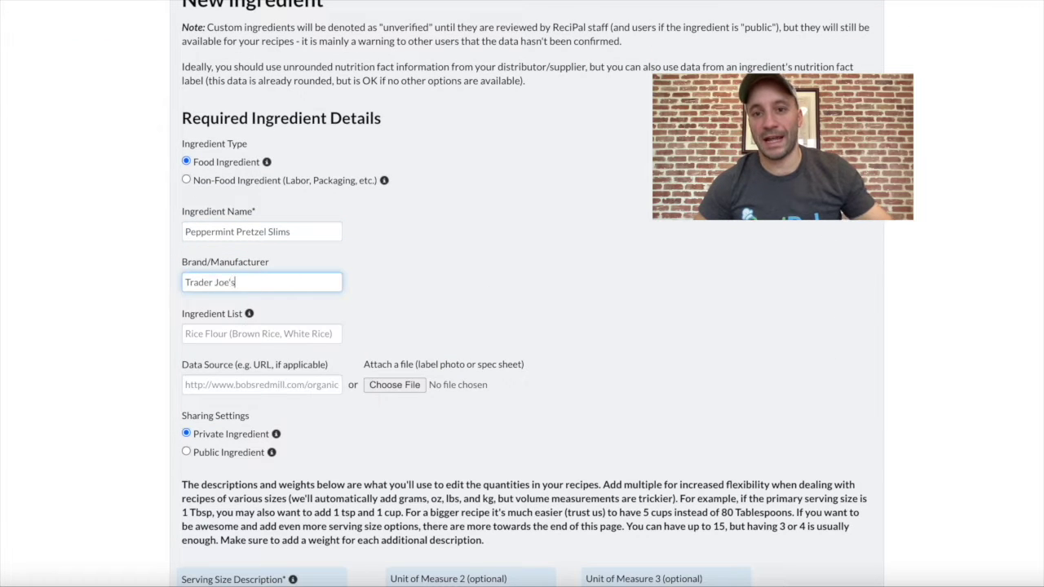
pyautogui.click(253, 330)
pyautogui.hotkey('ctrl', 'v')
pyautogui.scroll(-5, 254, 331)
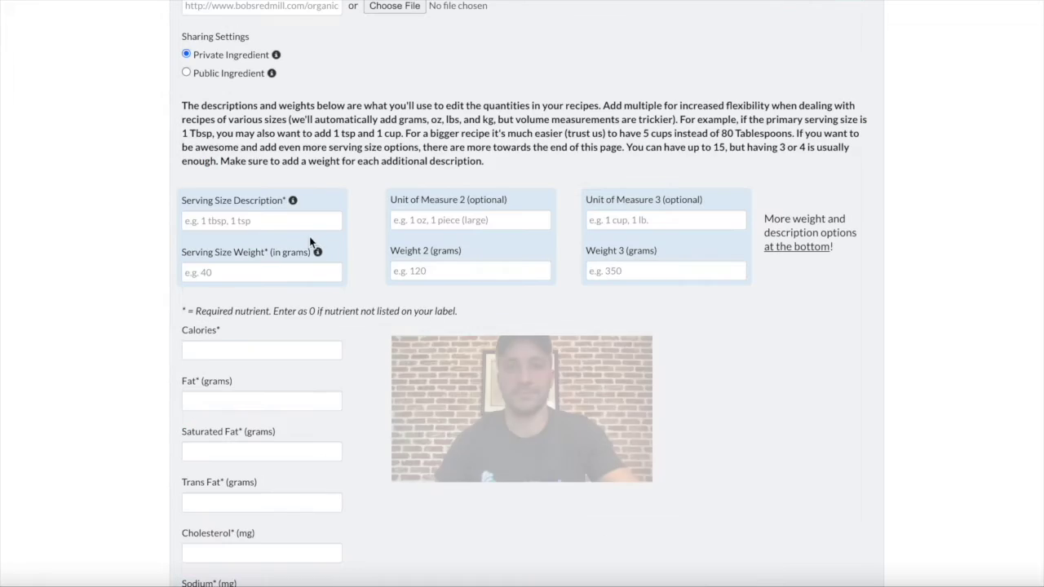
# - Set serving sizes of 1 oz, 1 cup at 240 grams, and 1 lb at 453.592 grams
pyautogui.click(261, 220)
pyautogui.write('1')
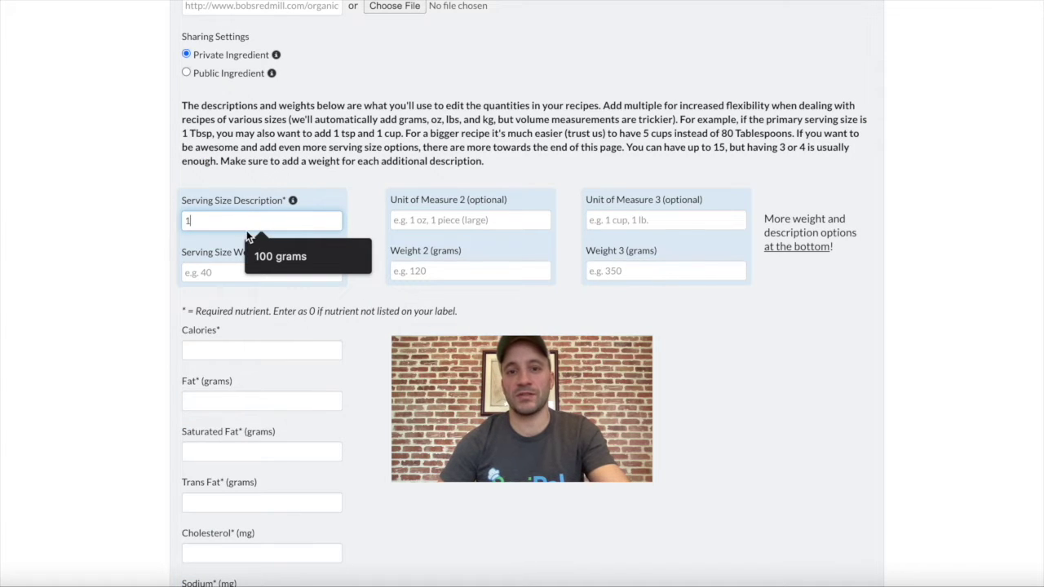
pyautogui.write(' ox')
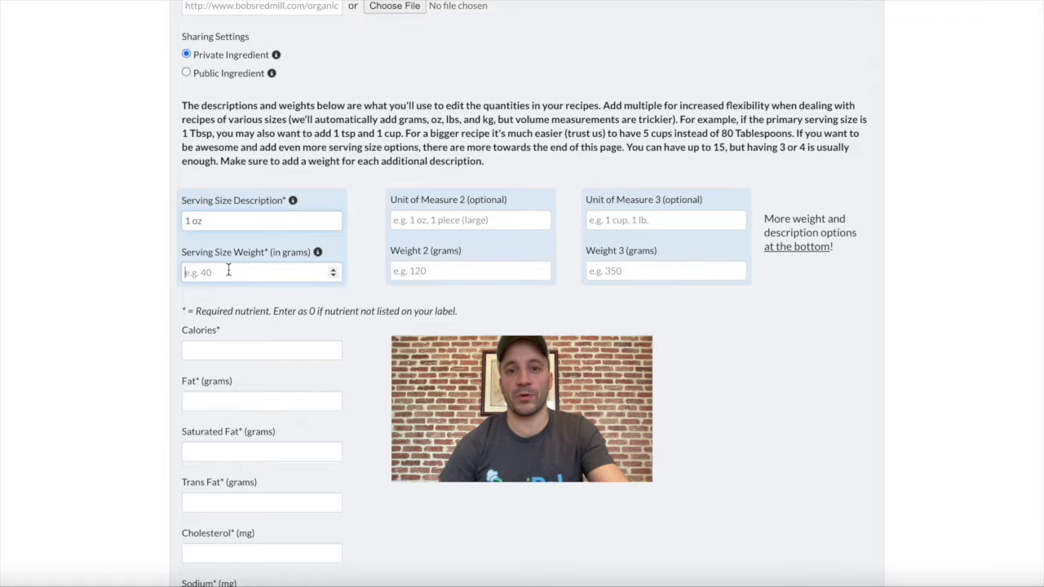
pyautogui.click(467, 217)
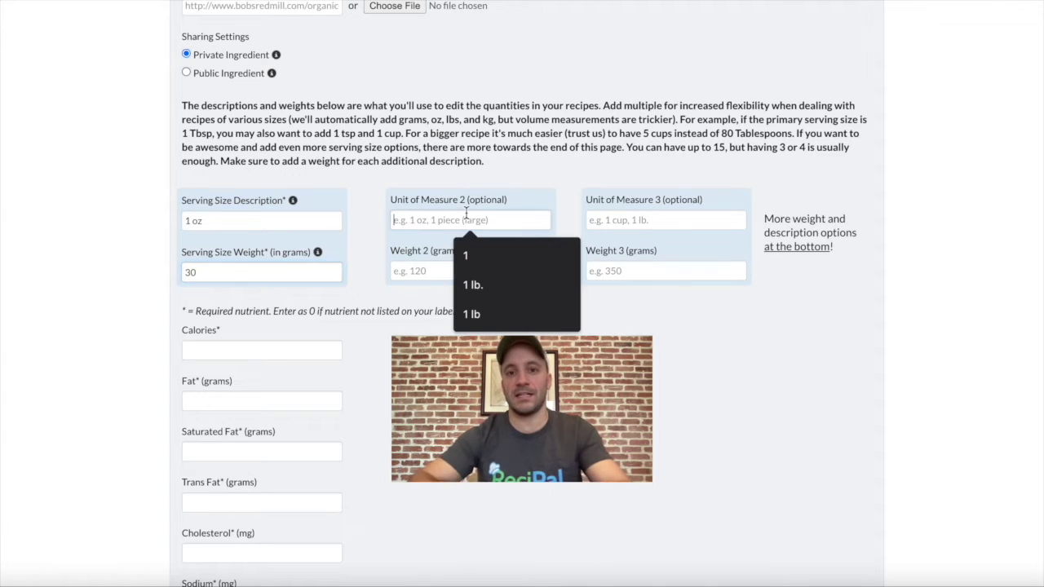
pyautogui.write('1 cup')
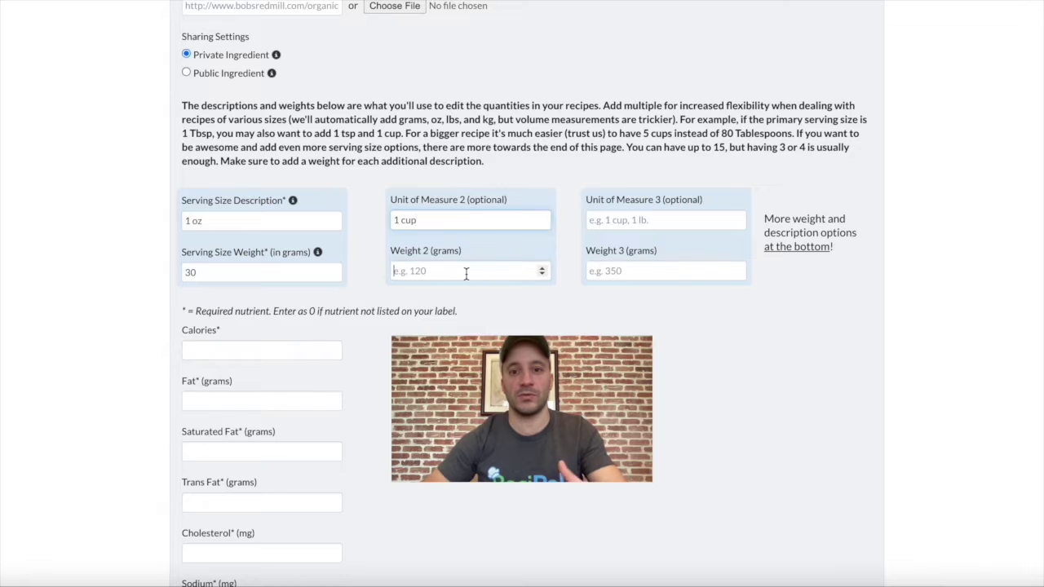
pyautogui.click(465, 271)
pyautogui.write('240')
pyautogui.click(644, 218)
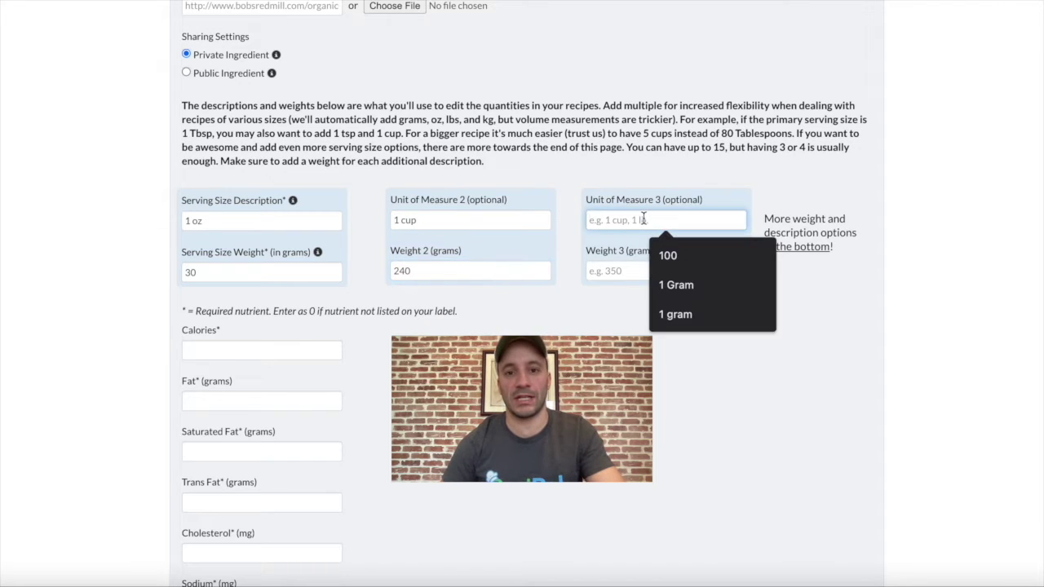
pyautogui.write('1 lb')
pyautogui.click(626, 269)
pyautogui.write('453')
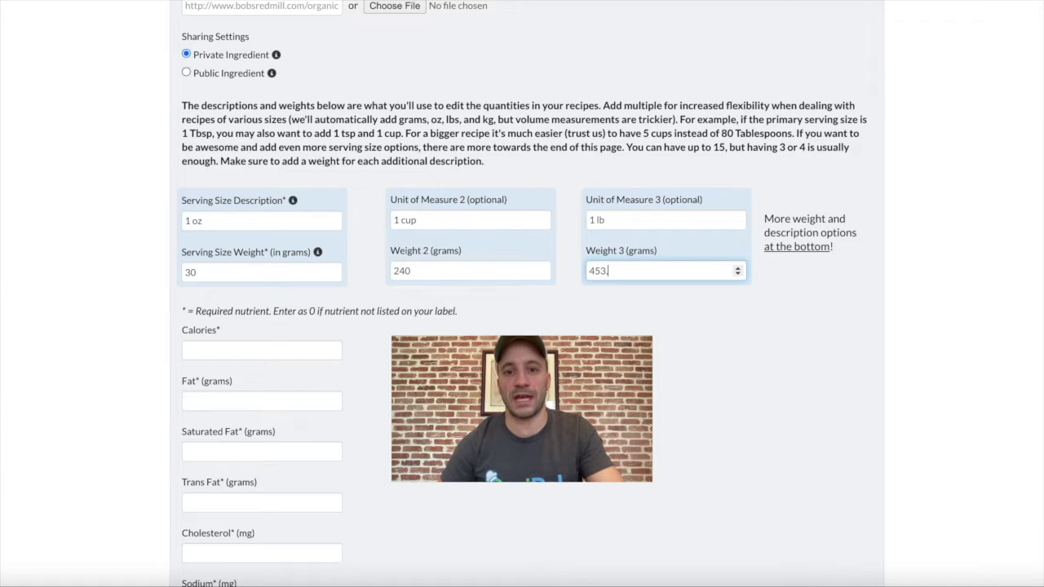
pyautogui.write('.592')
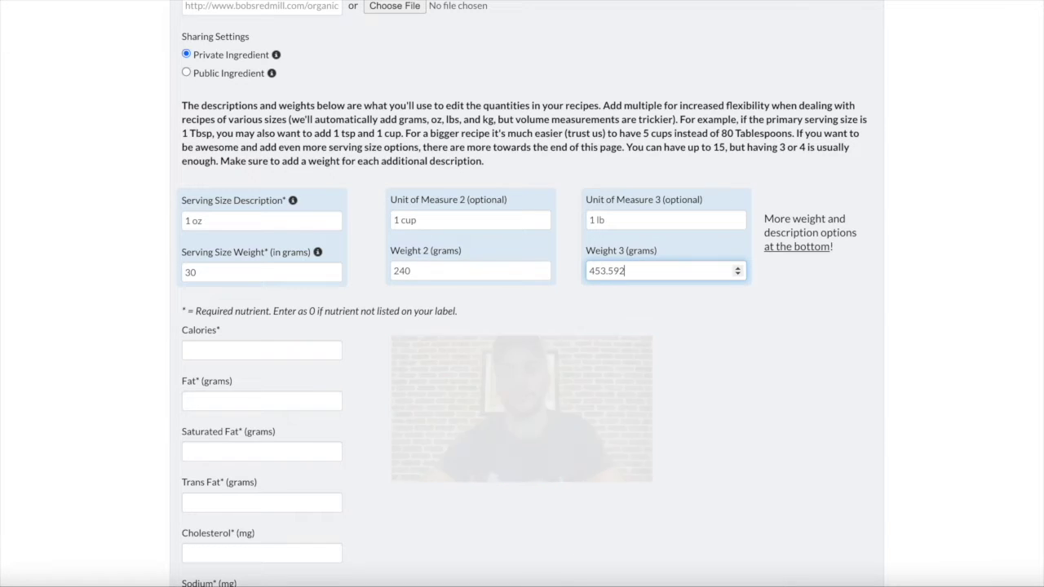
# - Enter calories, fat 5 g, saturated fat 4.5 g, and sodium 120 mg from the label
pyautogui.scroll(-3, 657, 322)
pyautogui.click(249, 82)
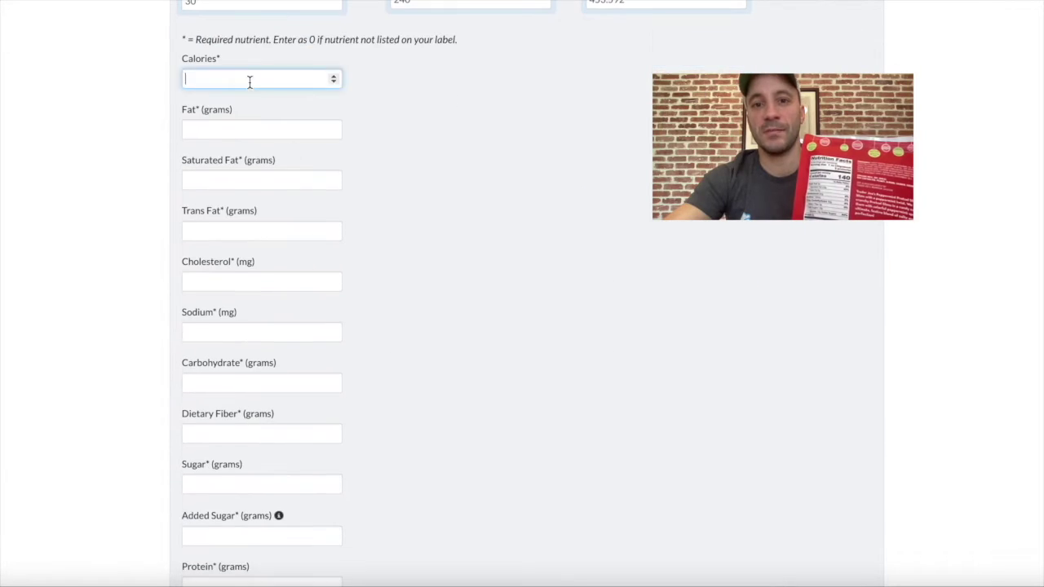
pyautogui.click(245, 130)
pyautogui.write('5')
pyautogui.click(221, 181)
pyautogui.write('4.5')
pyautogui.click(210, 225)
pyautogui.click(196, 284)
pyautogui.click(204, 332)
pyautogui.write('120')
# - Enter carbohydrates, sugars 13 g, added sugars 1 g, and protein 2 g
pyautogui.click(212, 388)
pyautogui.click(211, 435)
pyautogui.click(214, 487)
pyautogui.write('13')
pyautogui.press('Tab')
pyautogui.write('1')
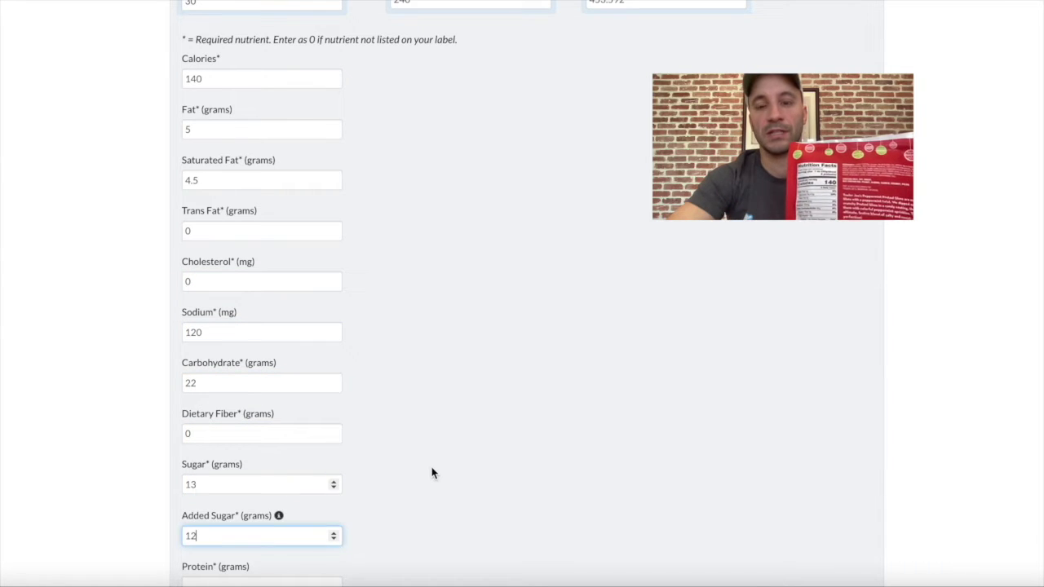
pyautogui.press('Tab')
pyautogui.write('2')
pyautogui.scroll(-3, 433, 471)
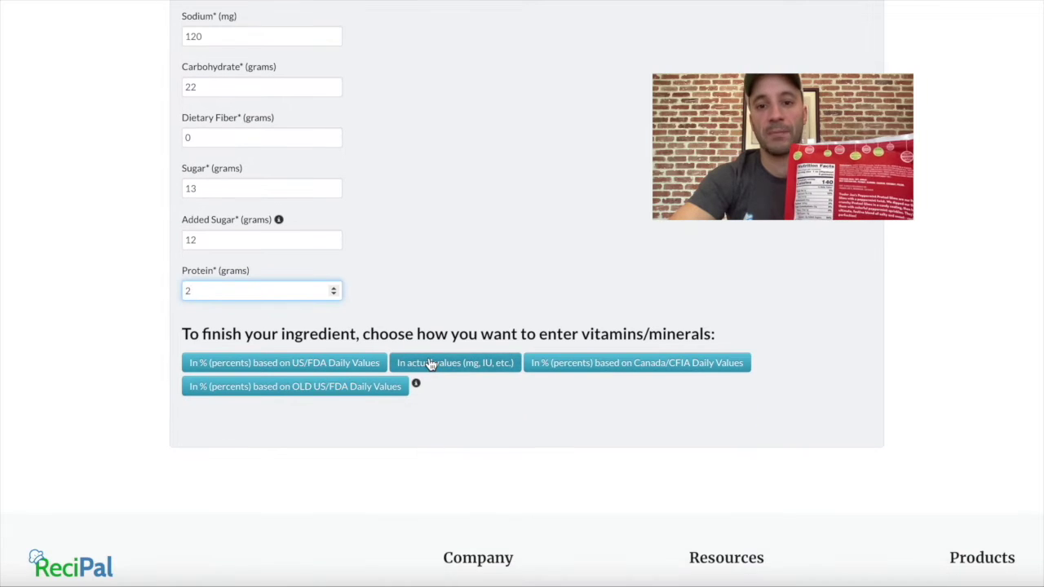
# - Enter vitamins and minerals as actual values: vitamin D 0, calcium 30 mg, iron, potassium 60 mg
pyautogui.click(431, 365)
pyautogui.scroll(-3, 429, 359)
pyautogui.click(270, 247)
pyautogui.write('0')
pyautogui.click(388, 249)
pyautogui.click(209, 292)
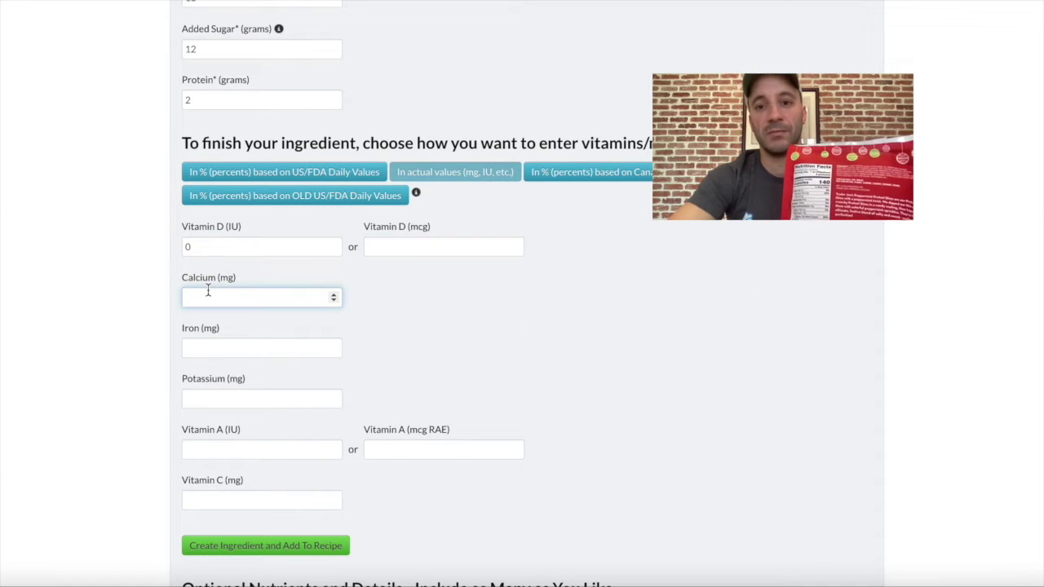
pyautogui.click(205, 347)
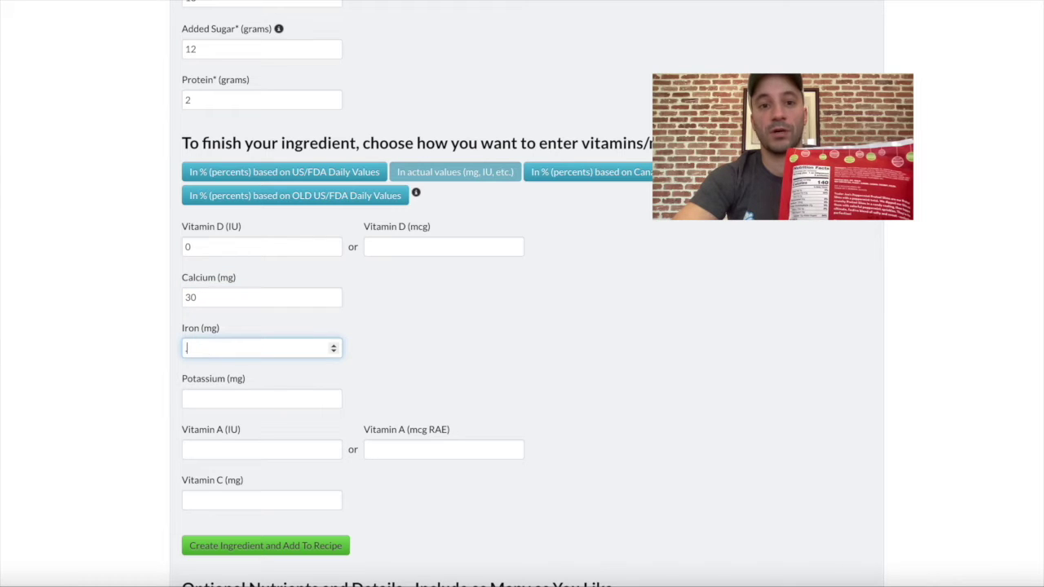
pyautogui.click(202, 398)
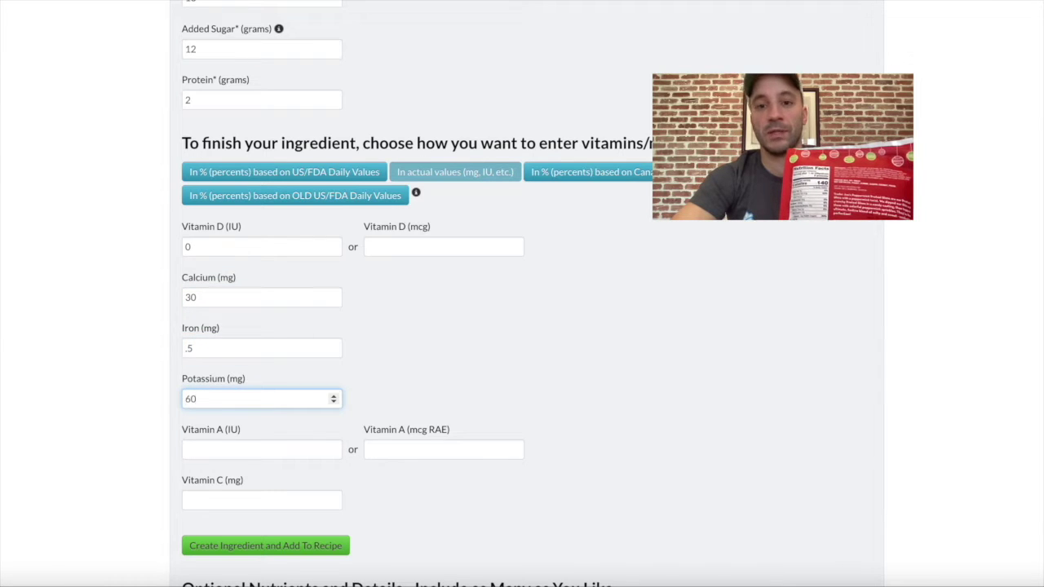
pyautogui.click(537, 389)
pyautogui.scroll(-3, 535, 479)
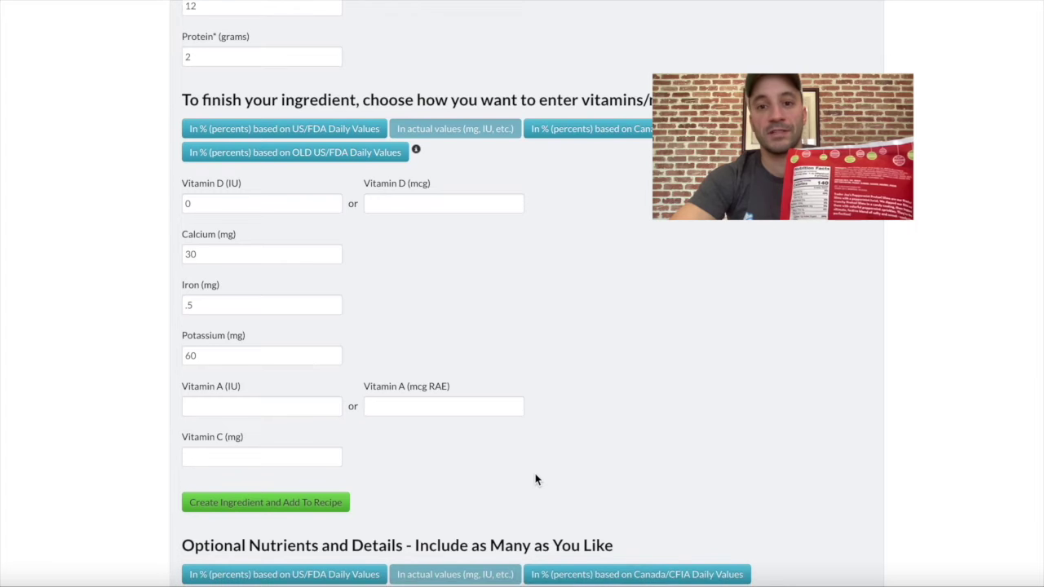
pyautogui.scroll(-2, 536, 479)
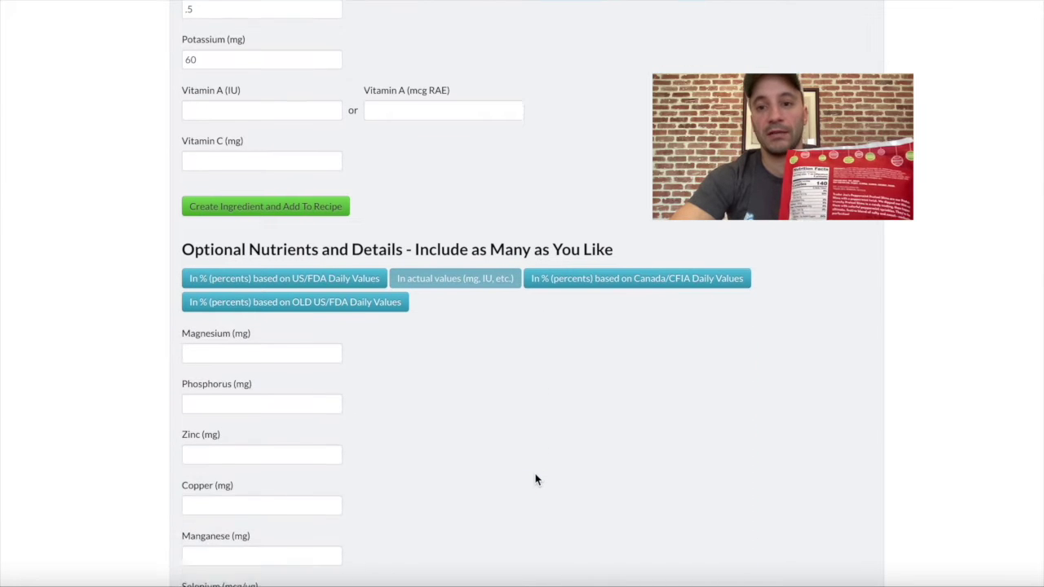
# - Save the ingredient and add 1 cup Peppermint Pretzel Slims, bringing the recipe to 840.0 grams
pyautogui.scroll(3, 535, 479)
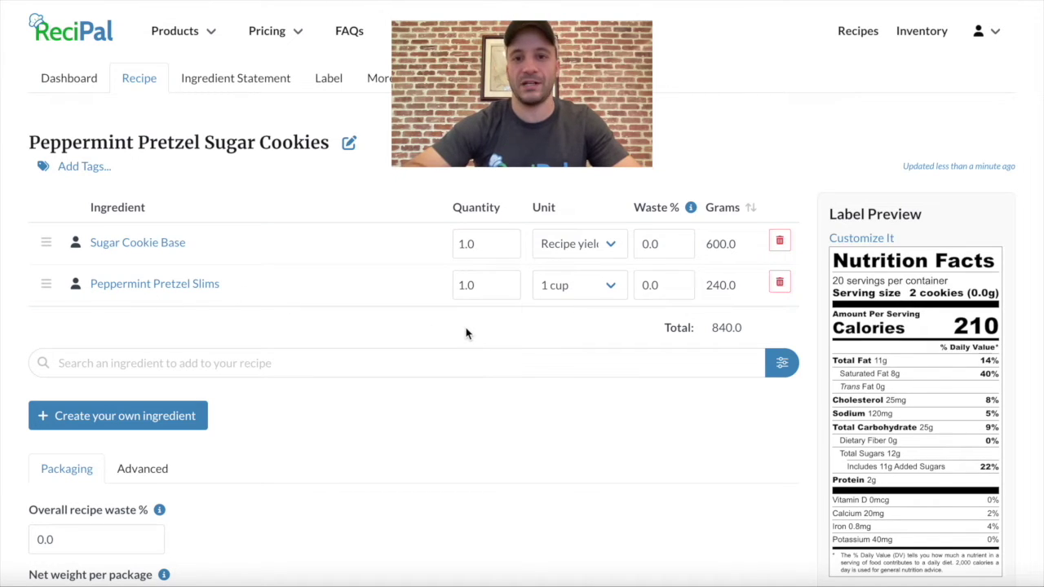
pyautogui.scroll(-1, 614, 282)
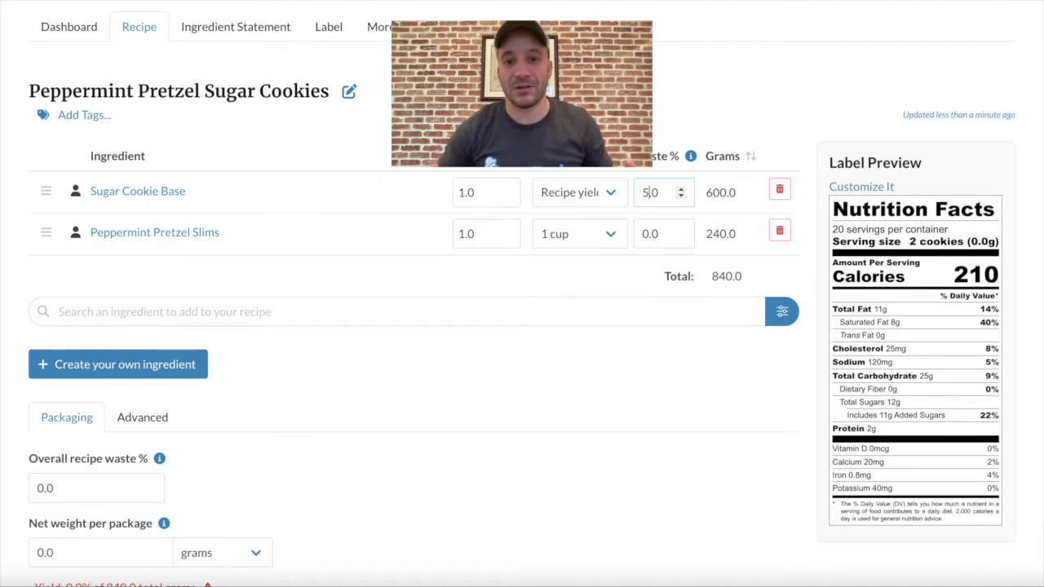
# - Give Sugar Cookie Base 5% waste and set the net weight per package to 800 grams
pyautogui.press('Return')
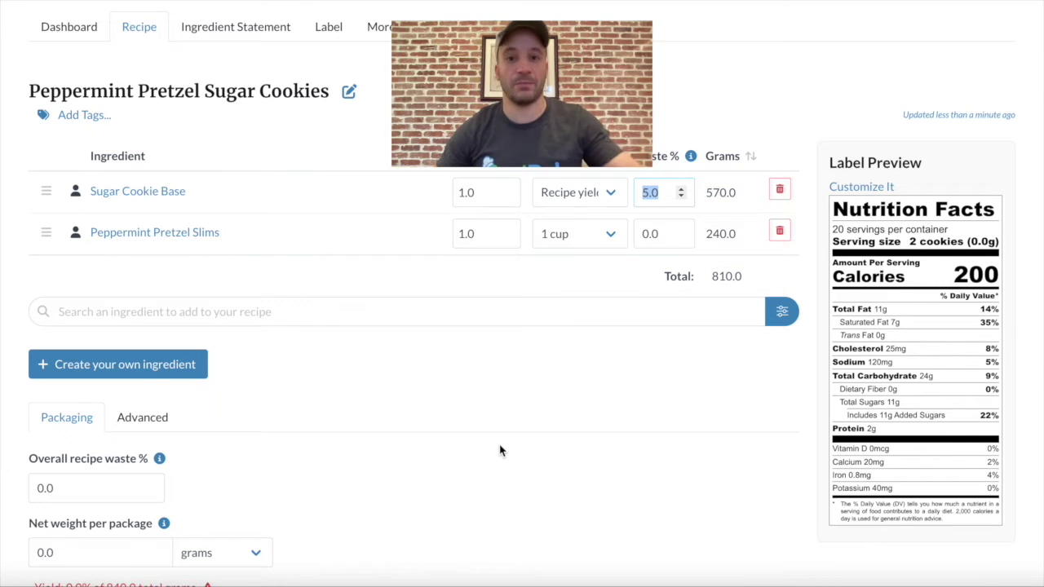
pyautogui.scroll(-3, 500, 451)
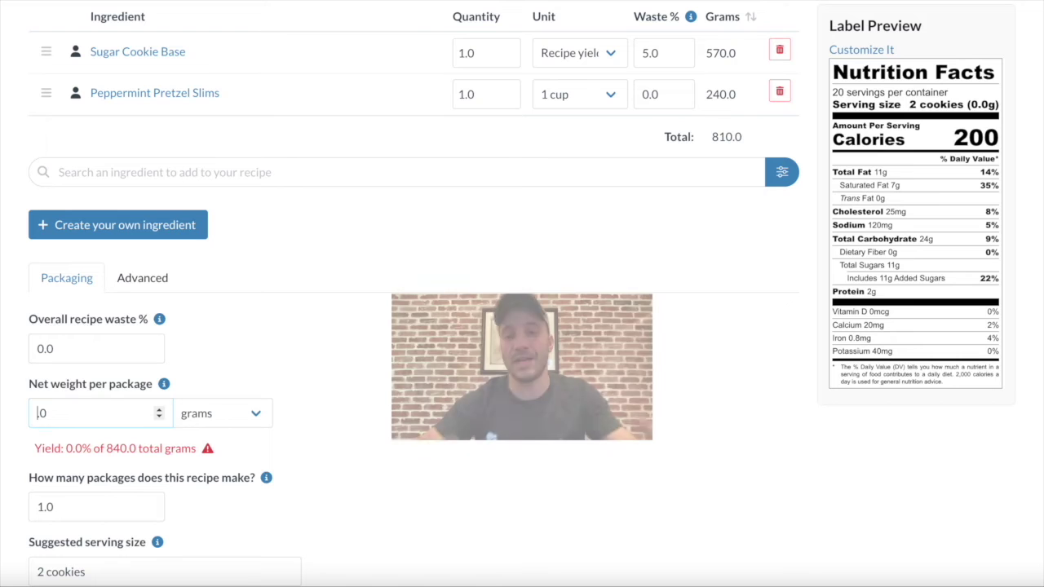
pyautogui.hotkey('ctrl', 'a')
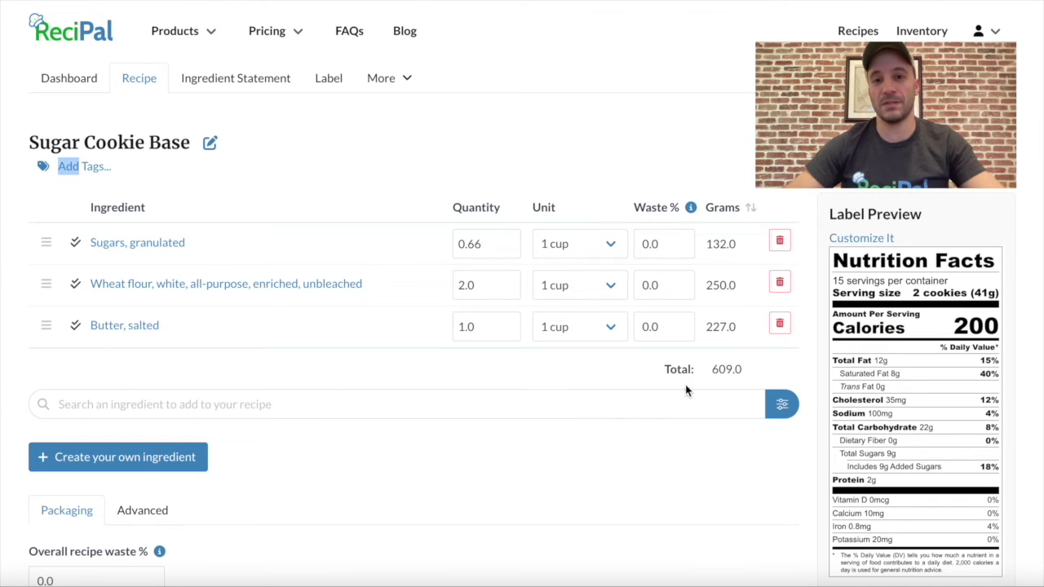
# - Change the Sugar Cookie Base packaging net weight from its 609.0 gram total to 599 grams
pyautogui.click(664, 368)
pyautogui.doubleClick(669, 368)
pyautogui.click(766, 371)
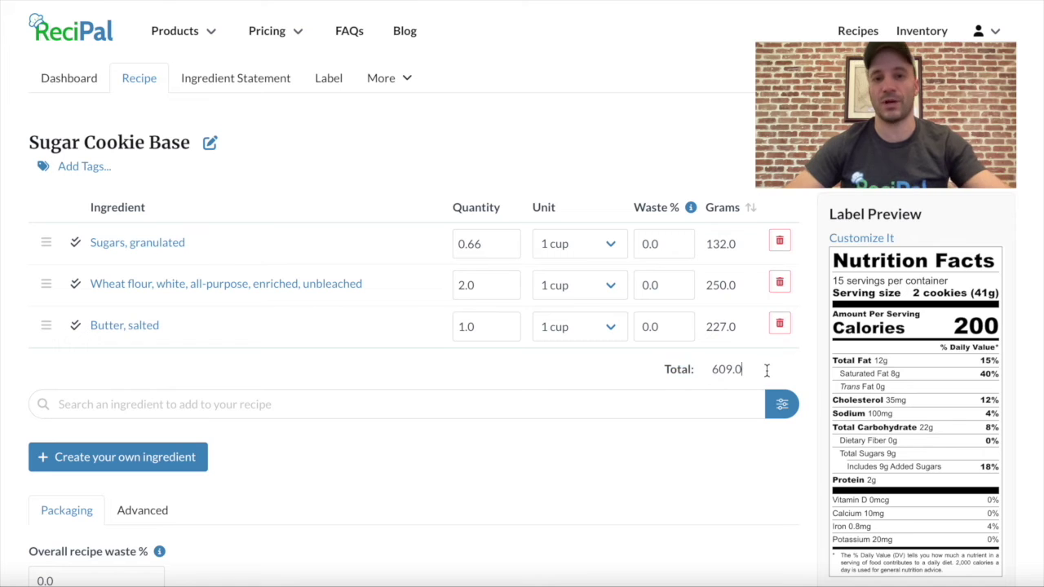
pyautogui.moveTo(750, 369); pyautogui.dragTo(714, 371)
pyautogui.click(695, 375)
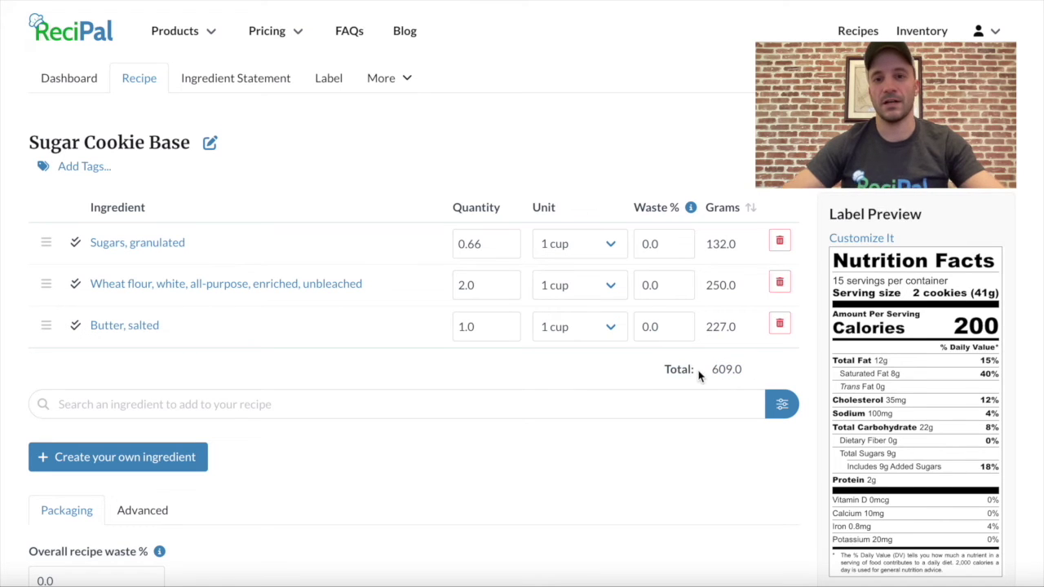
pyautogui.scroll(-1, 637, 486)
pyautogui.scroll(-2, 637, 486)
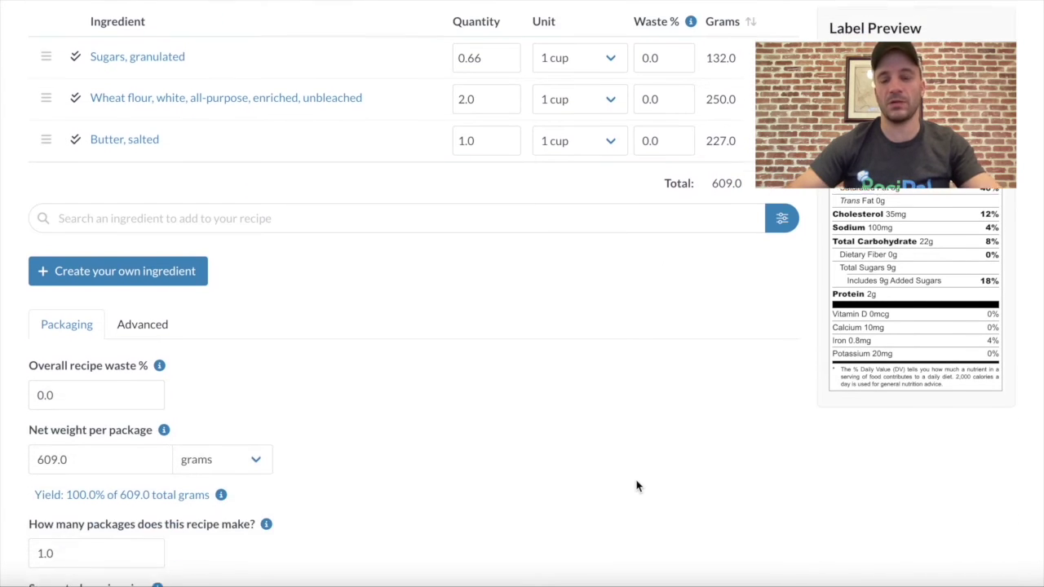
pyautogui.doubleClick(85, 437)
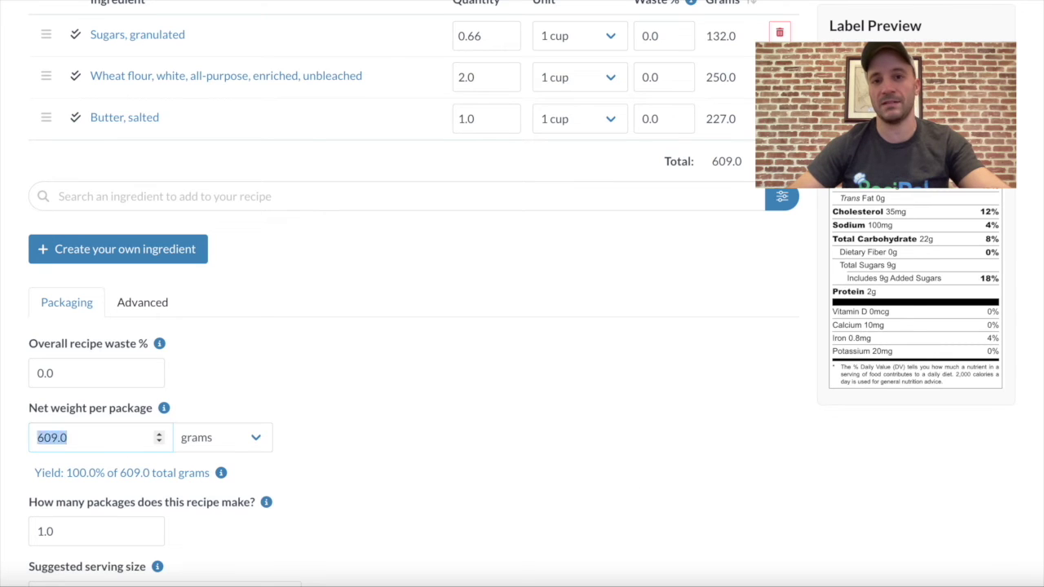
pyautogui.write('599')
pyautogui.press('Return')
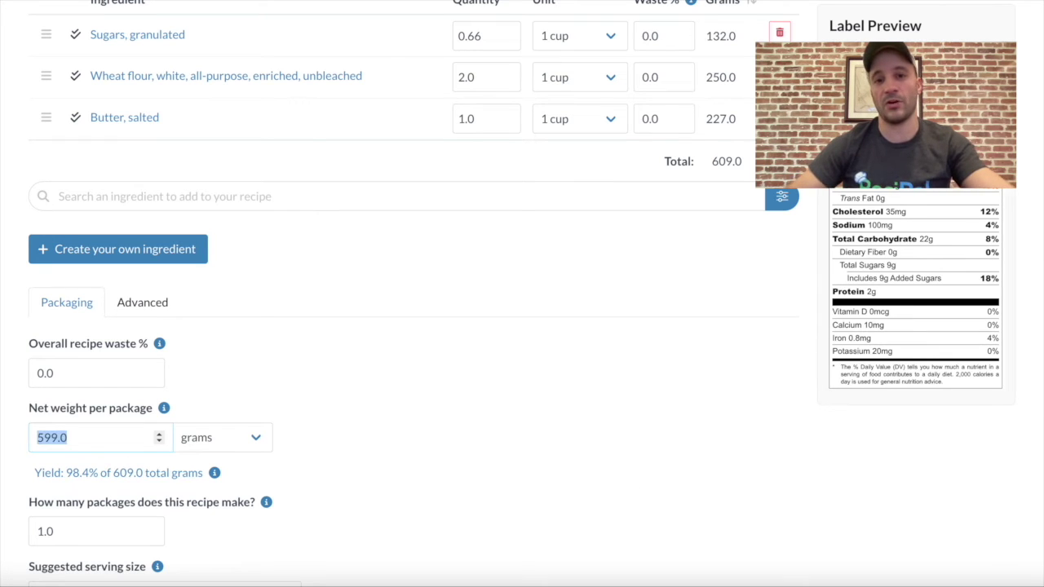
pyautogui.click(32, 483)
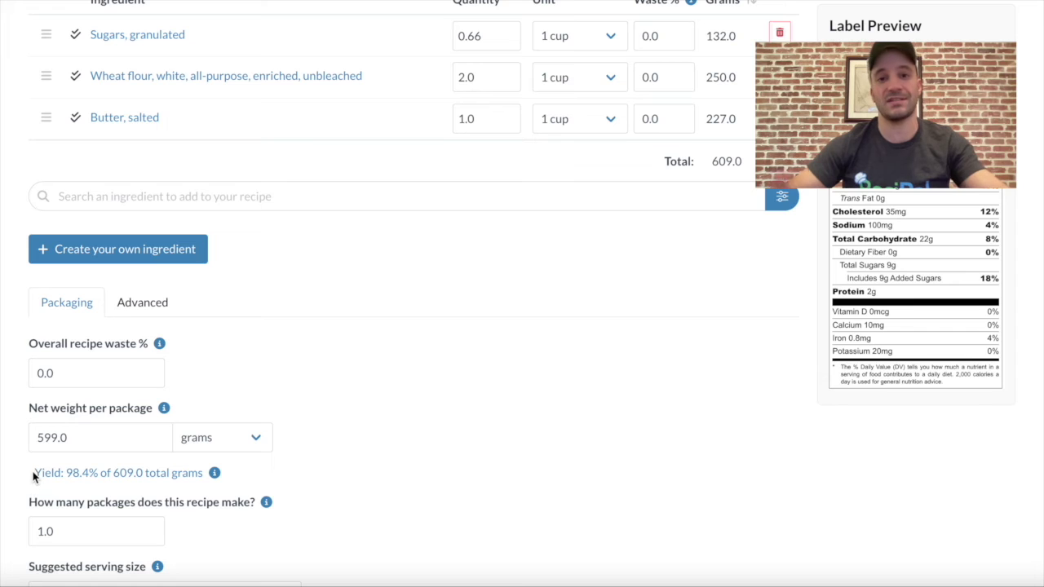